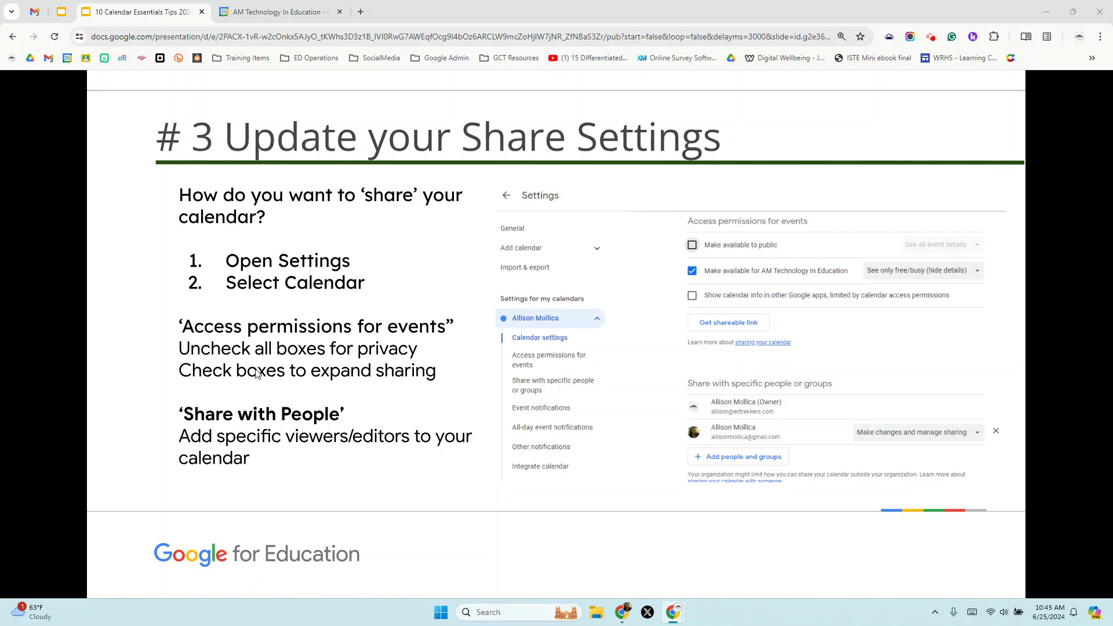
# - Display the primary calendar's events on the month grid, then open that calendar's settings page
pyautogui.click(250, 6)
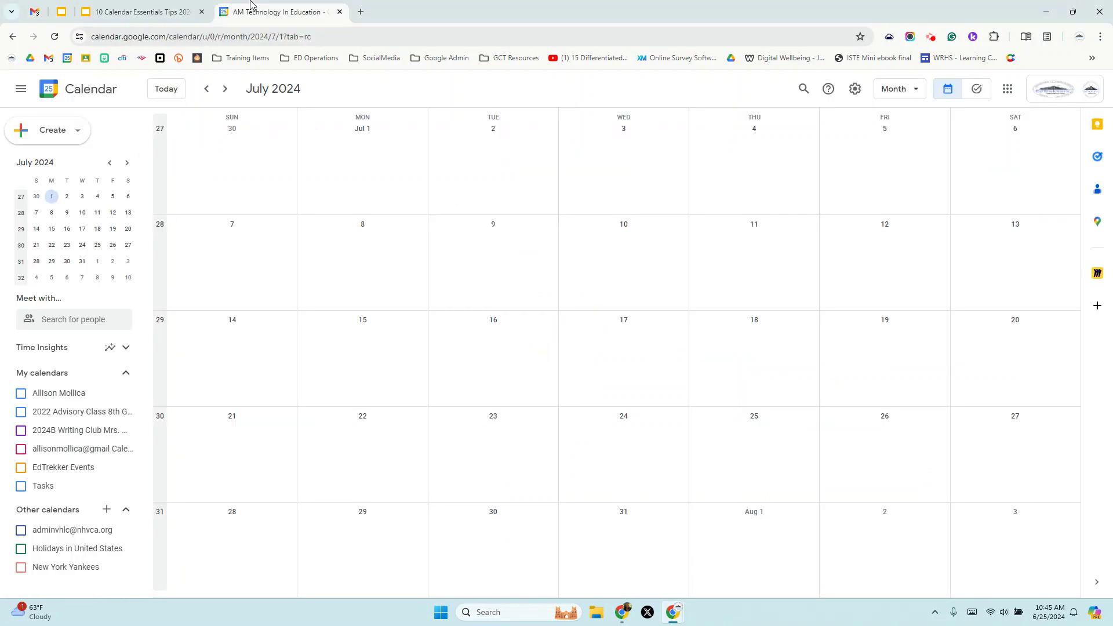
pyautogui.click(21, 398)
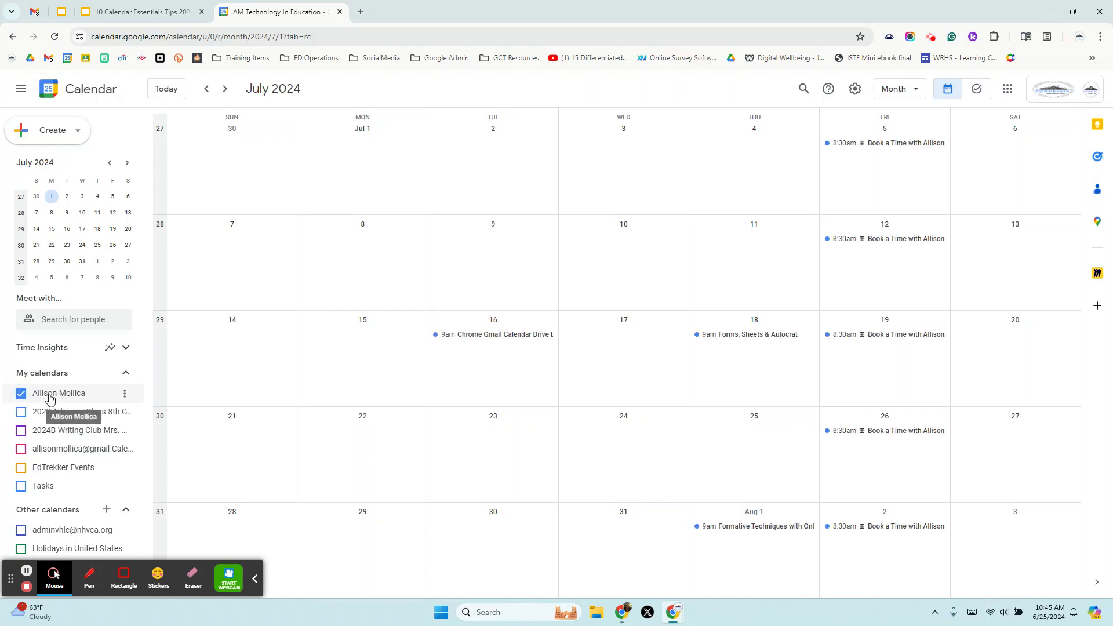
pyautogui.click(855, 90)
pyautogui.click(869, 118)
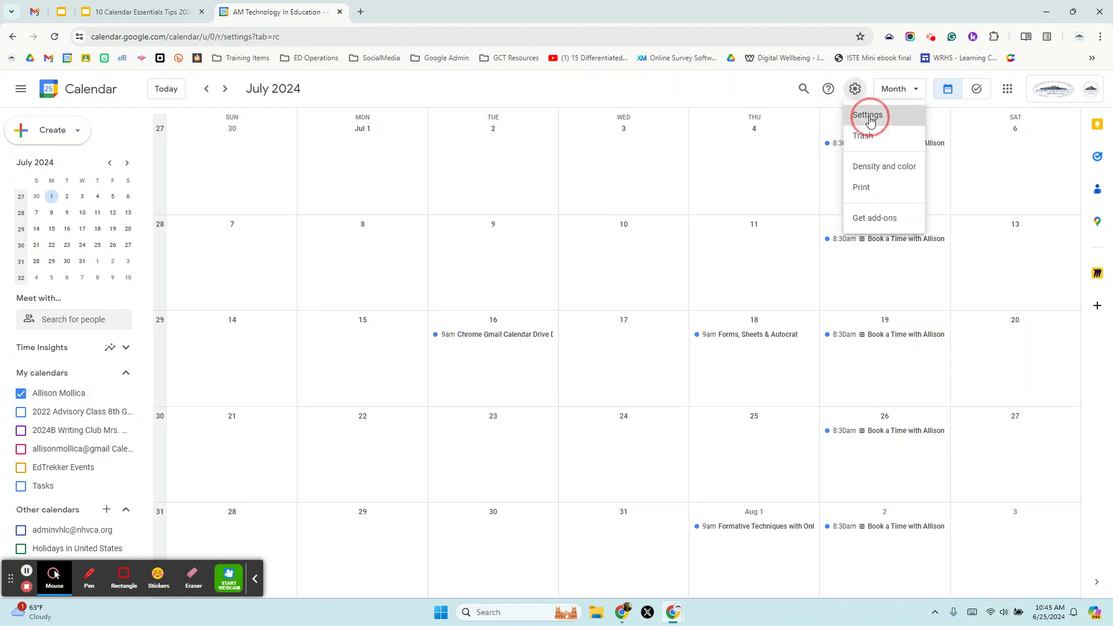
pyautogui.click(255, 579)
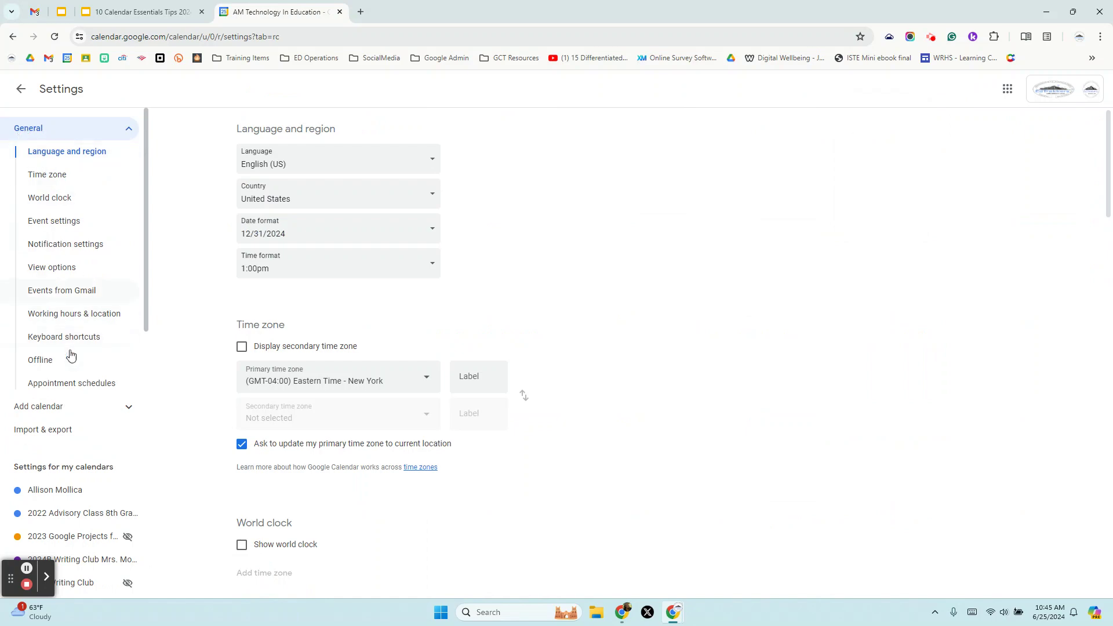
pyautogui.scroll(-3, 73, 369)
pyautogui.scroll(-7, 93, 381)
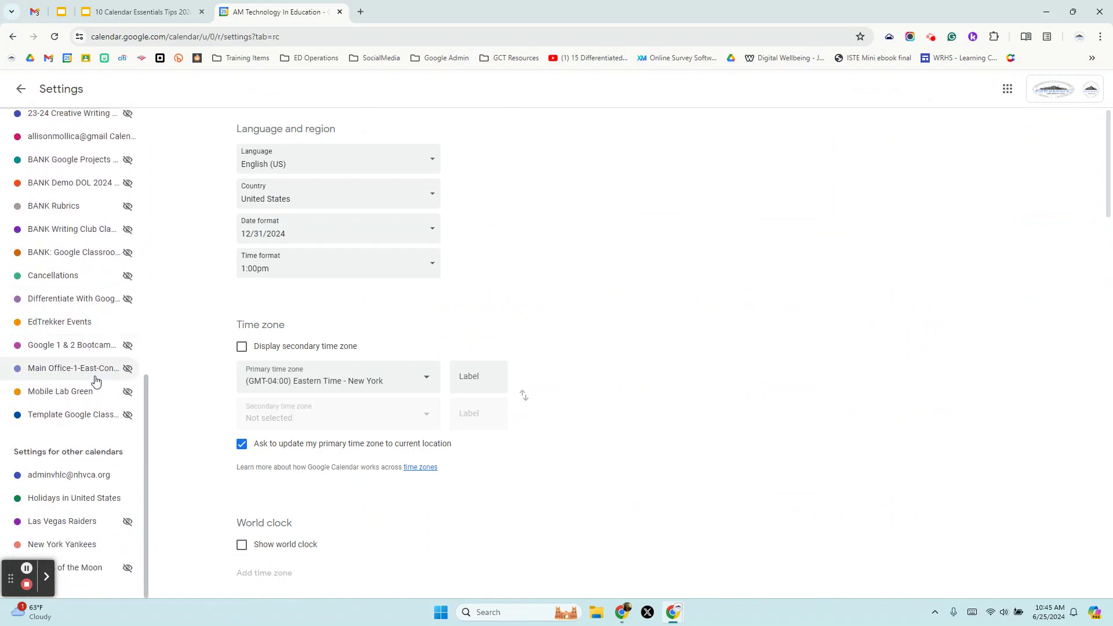
pyautogui.scroll(5, 104, 357)
pyautogui.scroll(4, 105, 358)
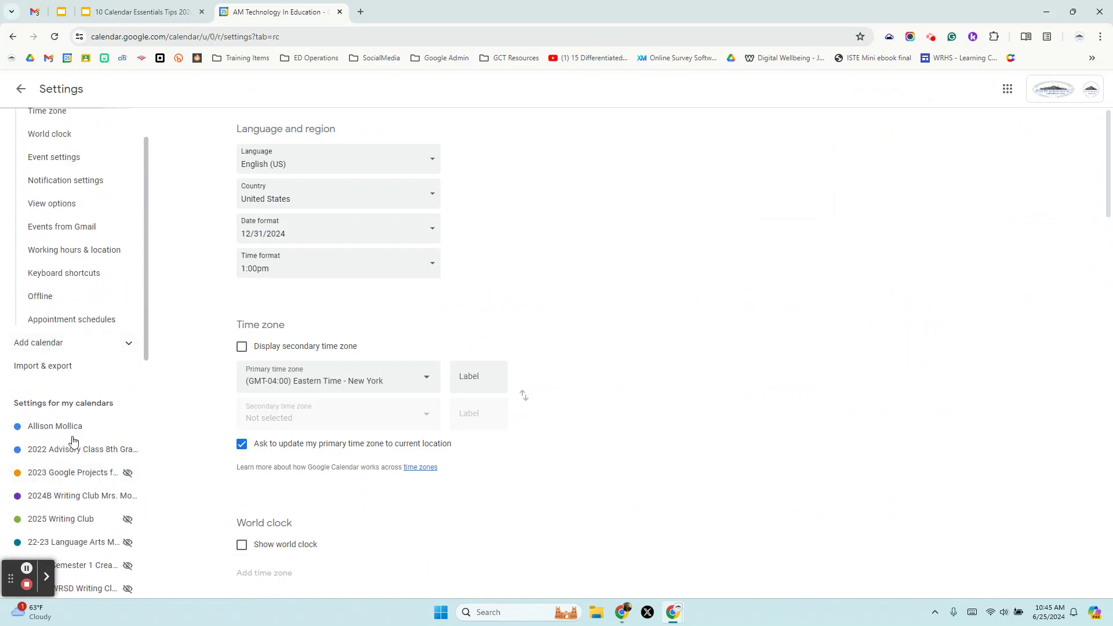
pyautogui.click(34, 427)
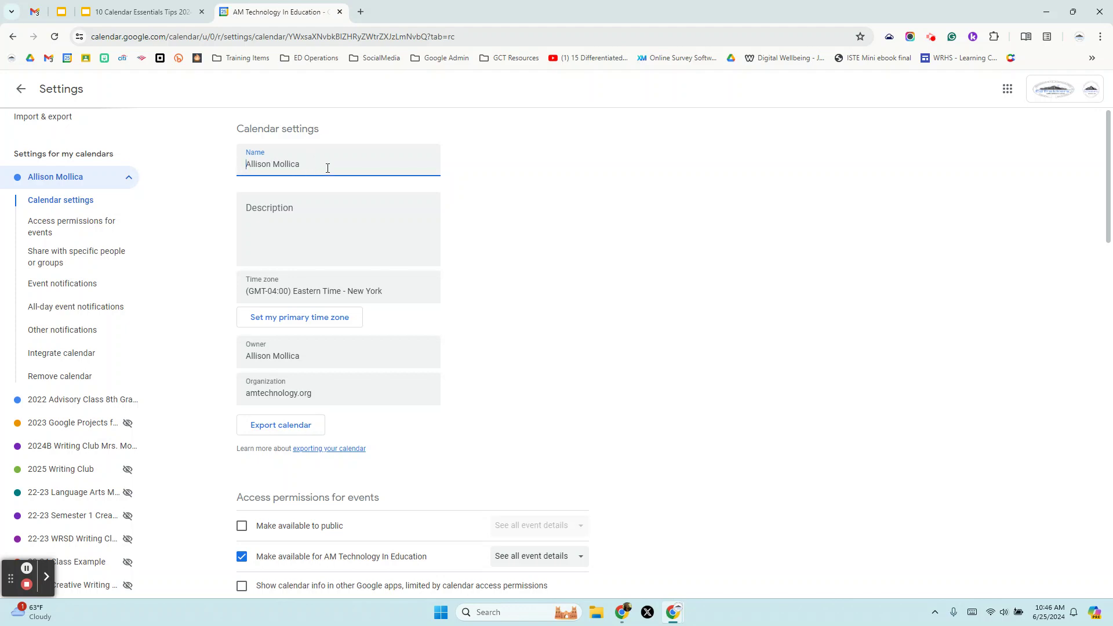
pyautogui.click(293, 220)
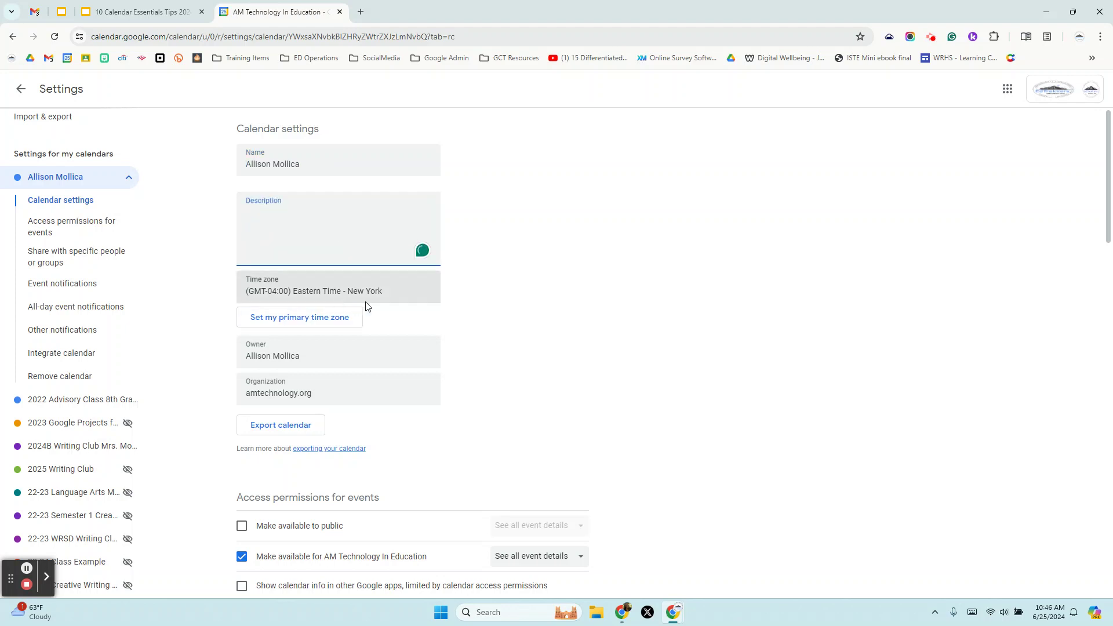
pyautogui.scroll(-2, 365, 307)
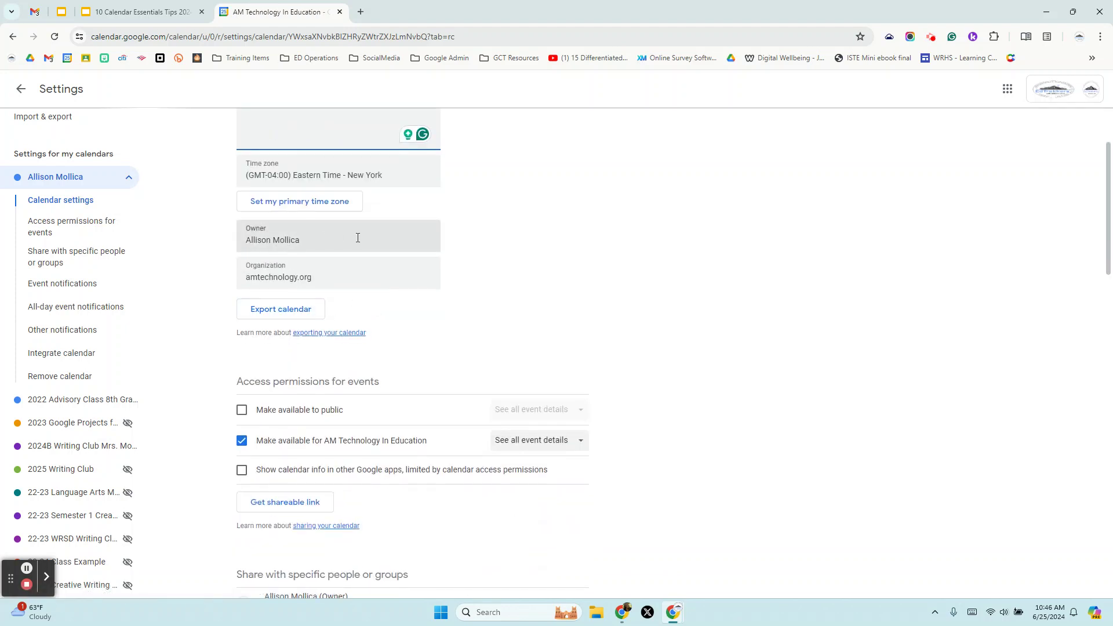
pyautogui.scroll(-1, 358, 237)
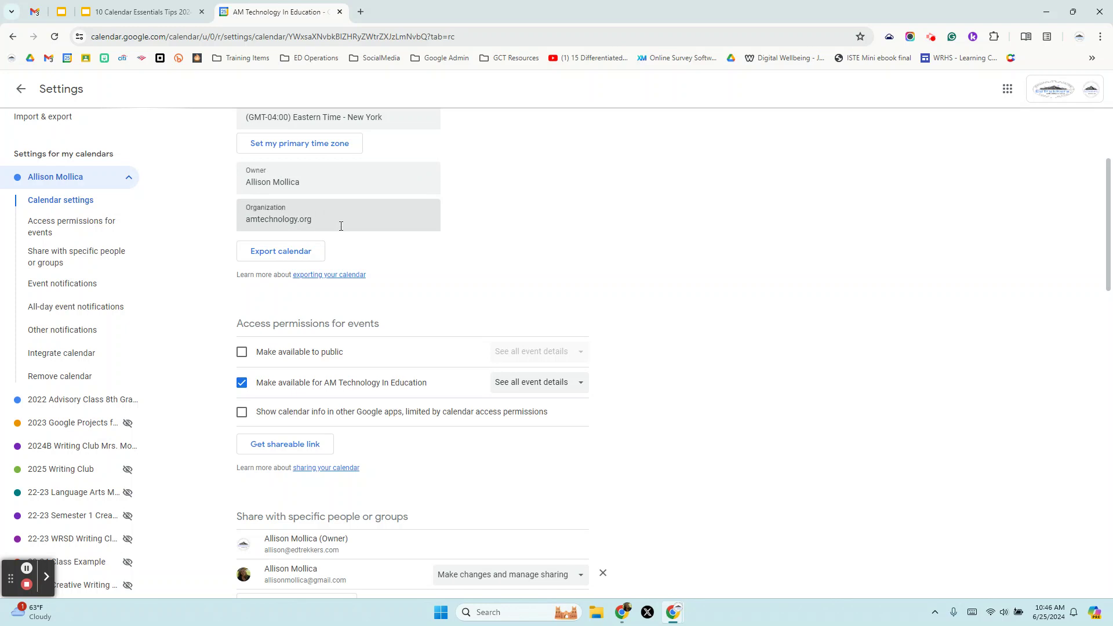
pyautogui.scroll(-2, 560, 205)
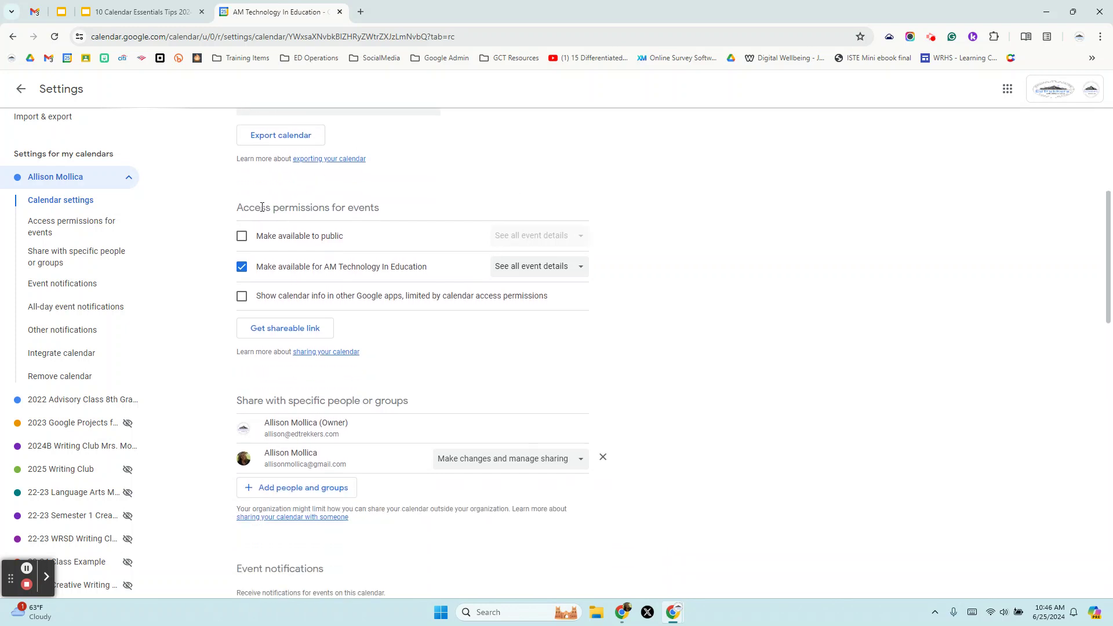
pyautogui.scroll(-1, 263, 206)
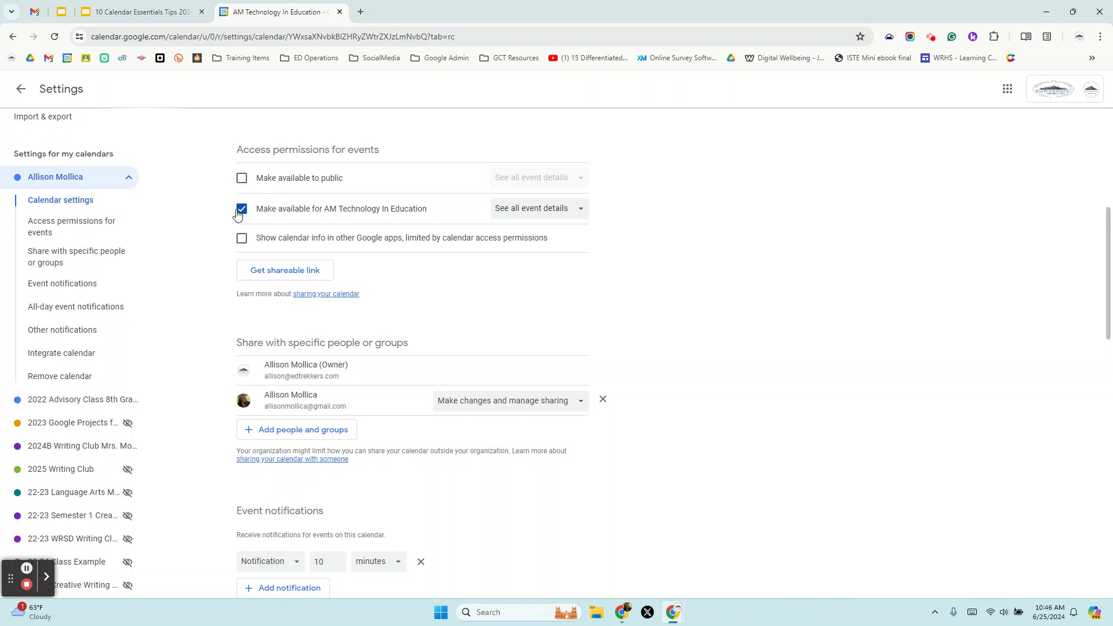
# - Set AM Technology In Education's access to the primary calendar to 'See only free/busy (hide details)'
pyautogui.click(565, 215)
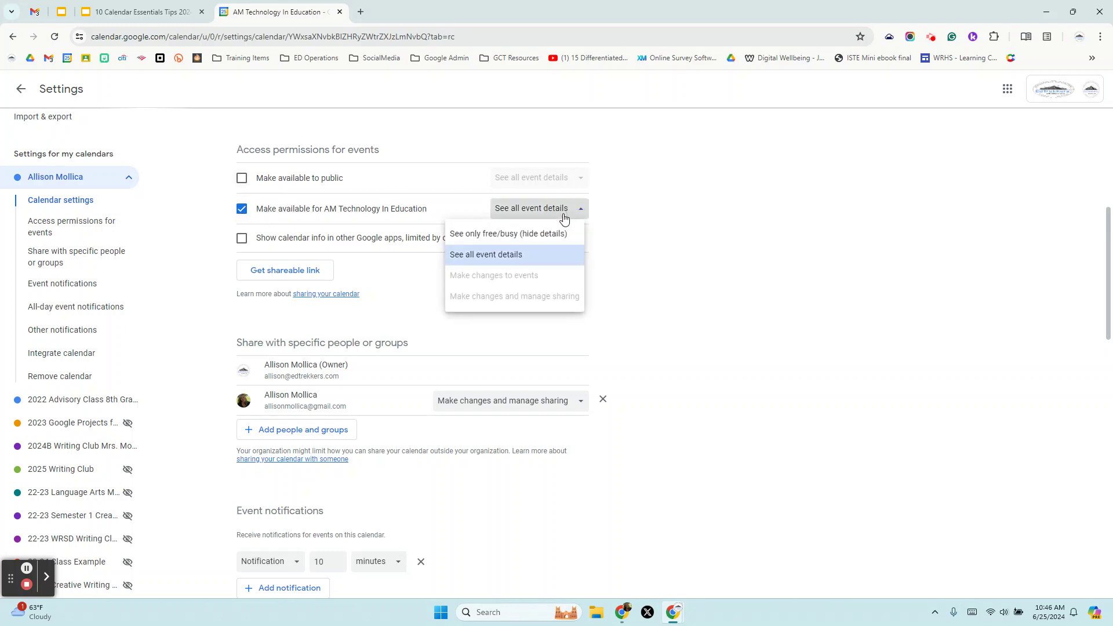
pyautogui.click(518, 253)
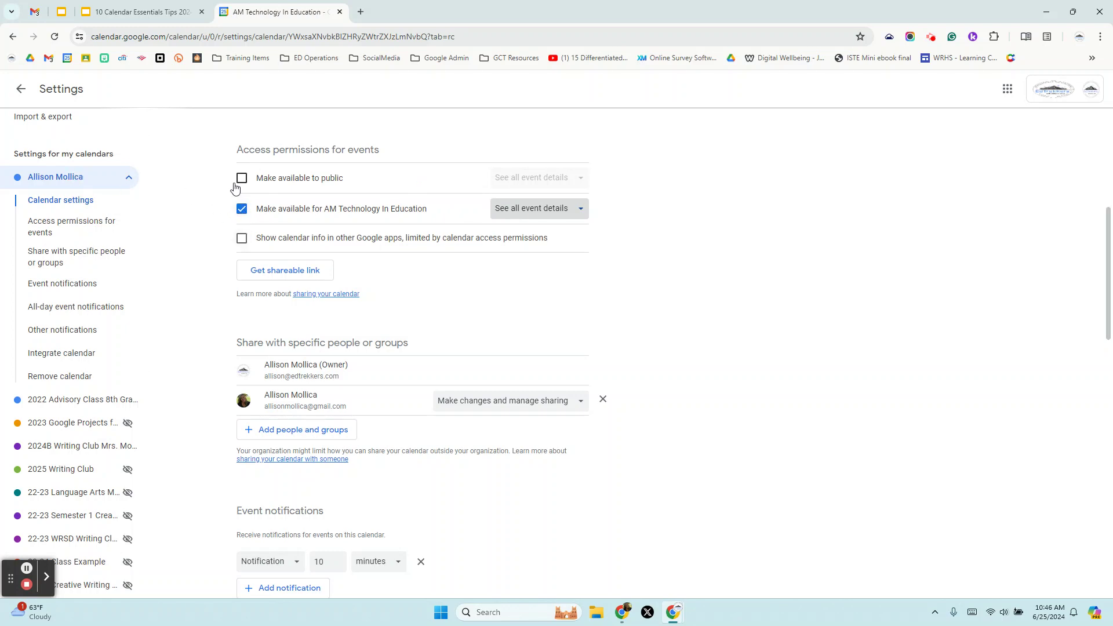
pyautogui.click(242, 209)
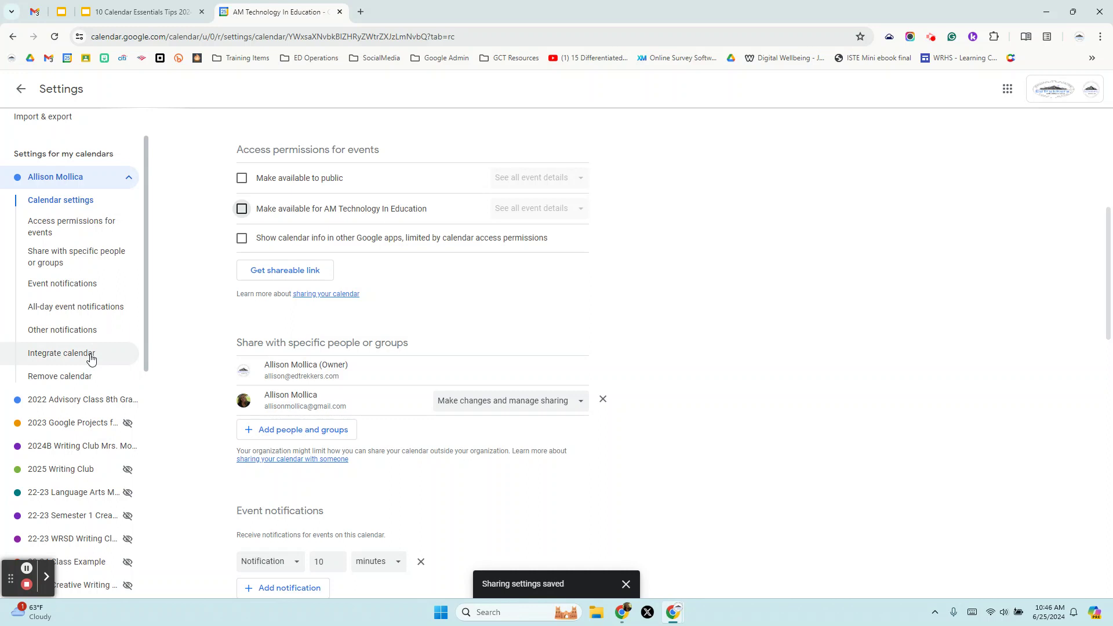
pyautogui.click(242, 209)
pyautogui.click(527, 210)
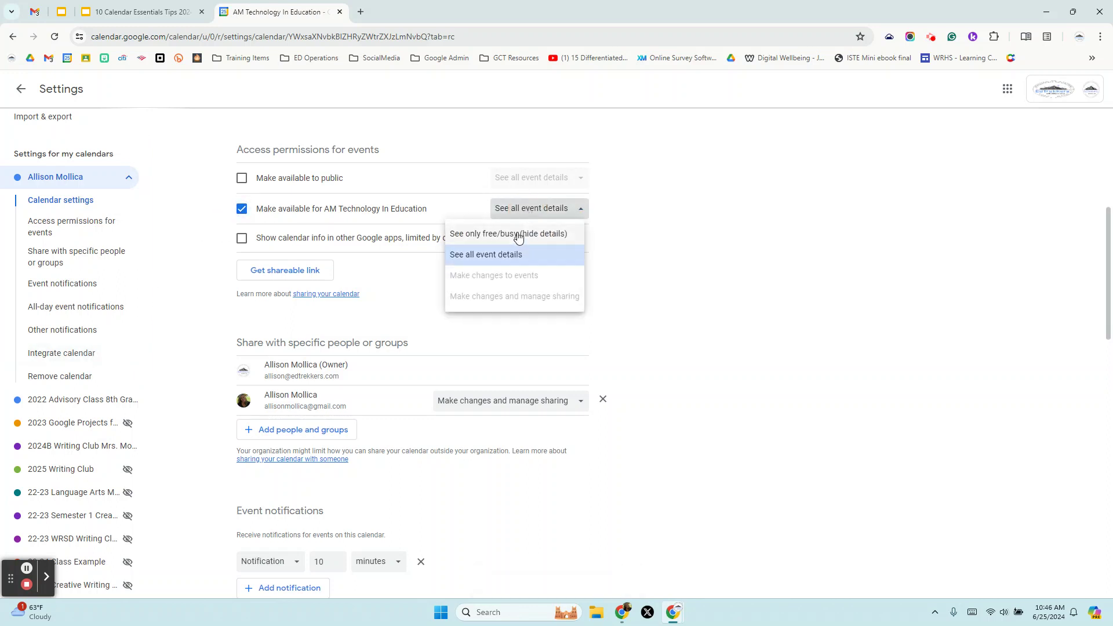
pyautogui.click(518, 235)
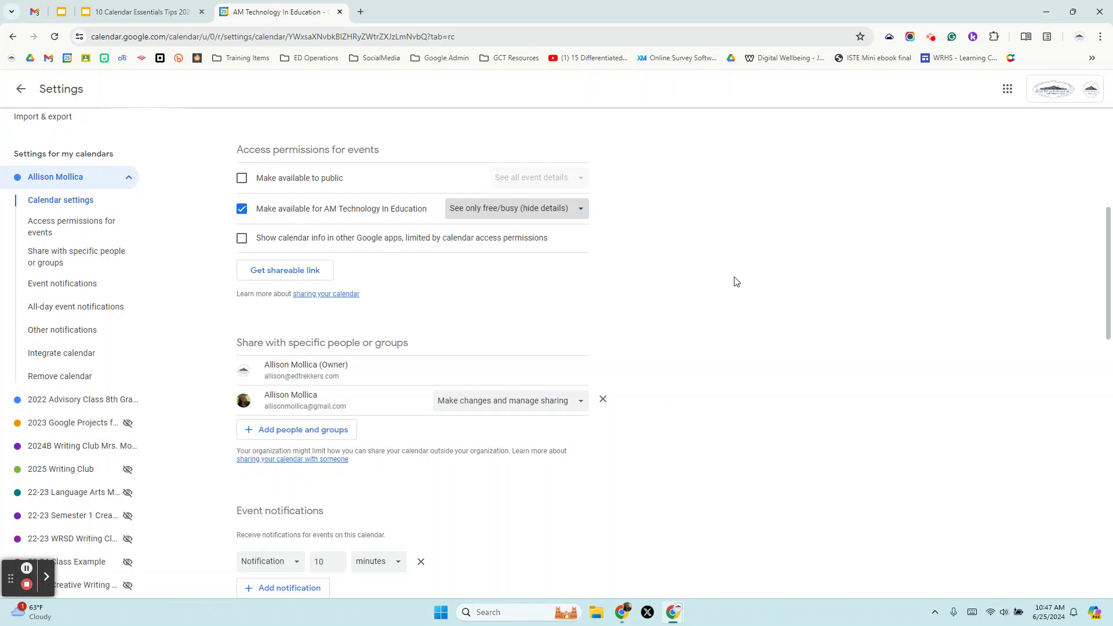
pyautogui.scroll(-3, 735, 282)
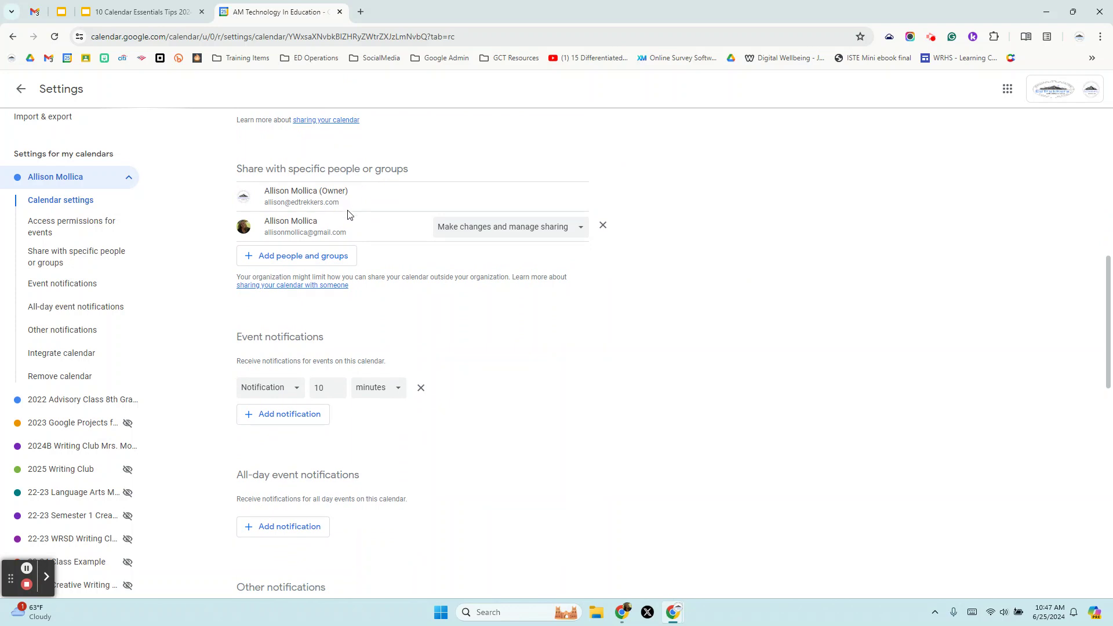
pyautogui.scroll(2, 455, 221)
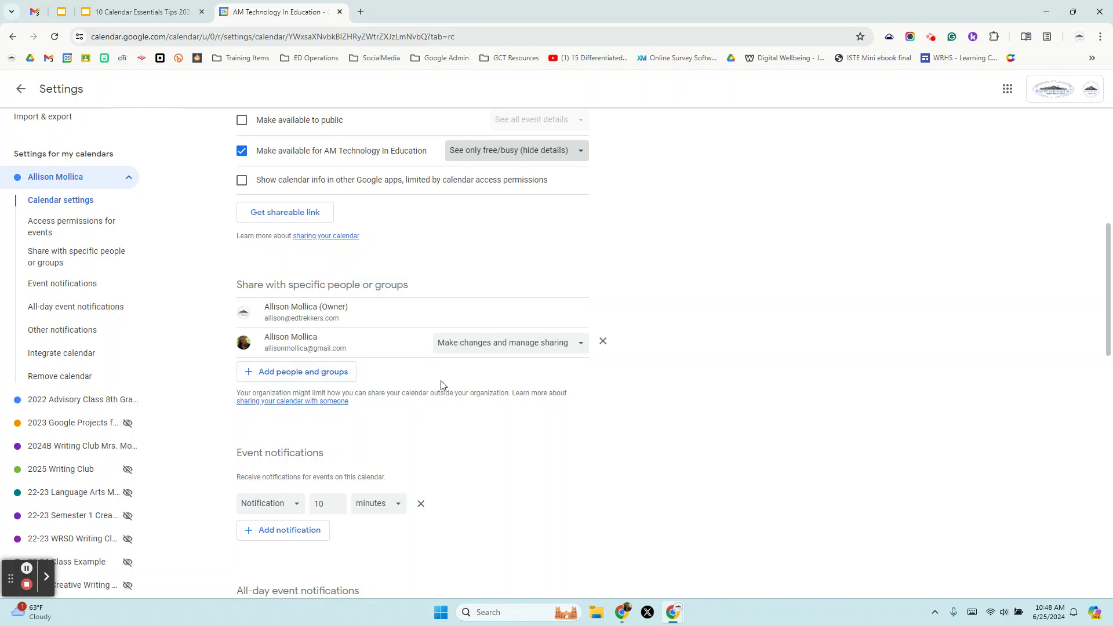
pyautogui.click(456, 347)
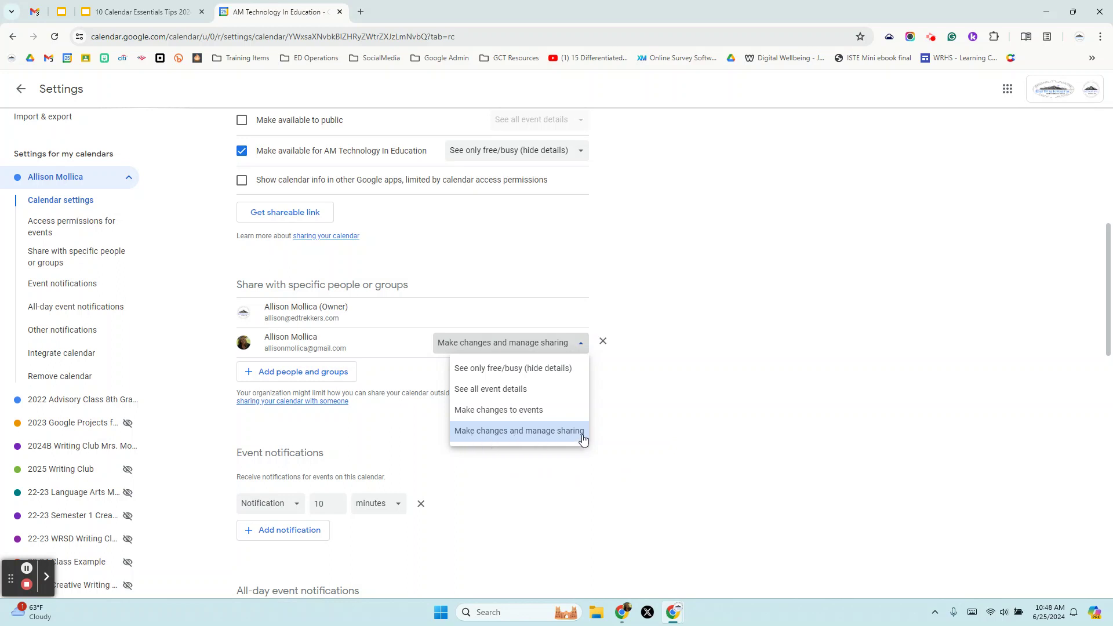
pyautogui.click(671, 417)
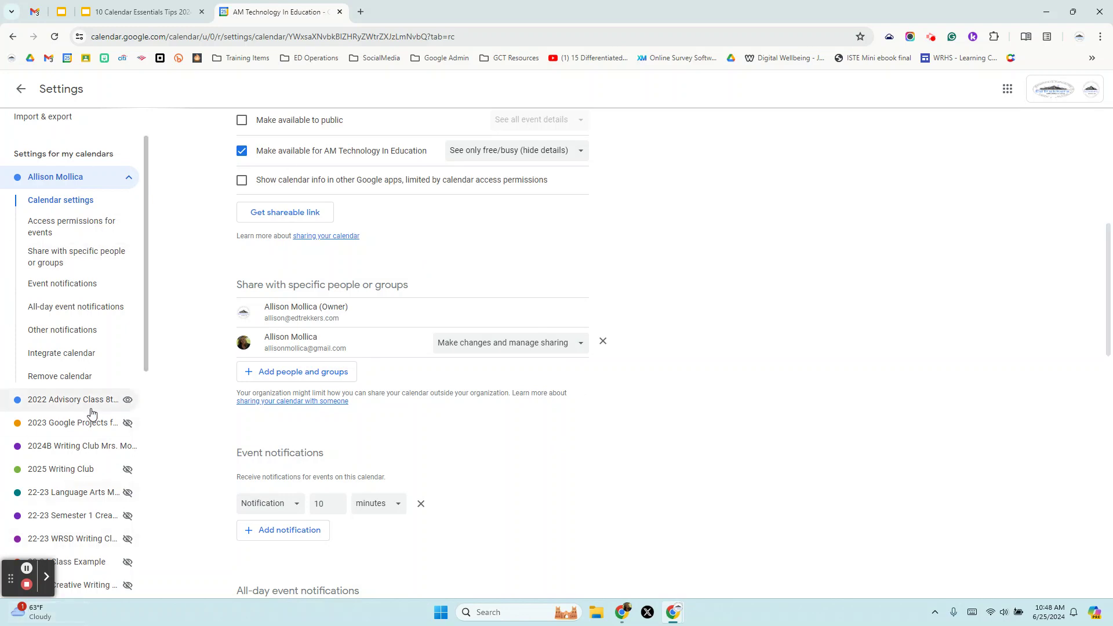
# - Make the 2023 Google Projects for Learning calendar public, keeping all event details visible
pyautogui.scroll(-3, 75, 383)
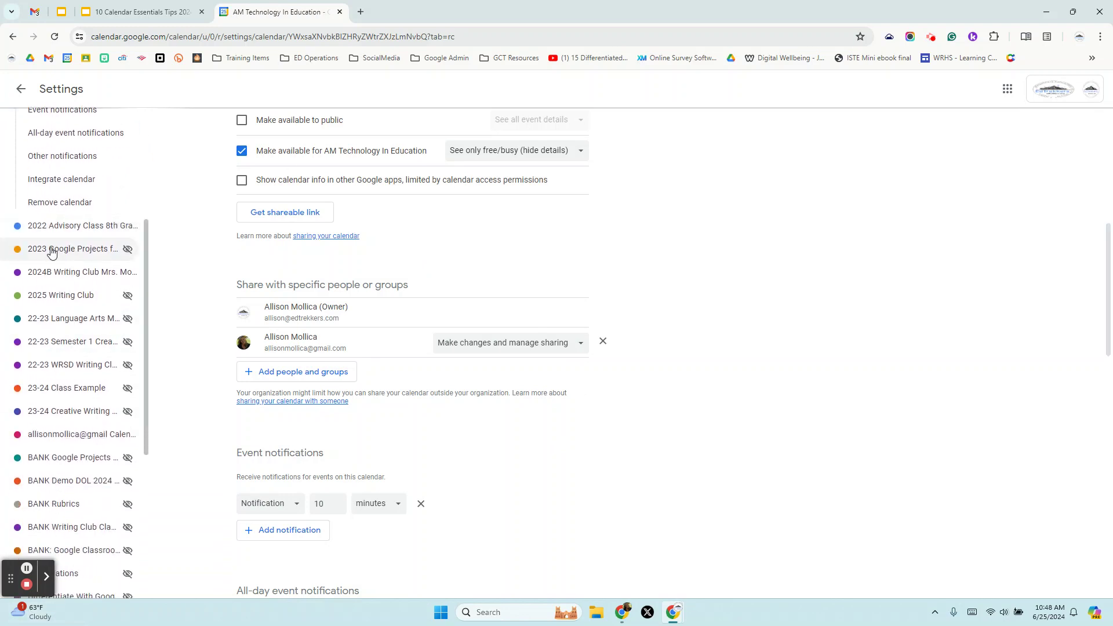
pyautogui.click(51, 251)
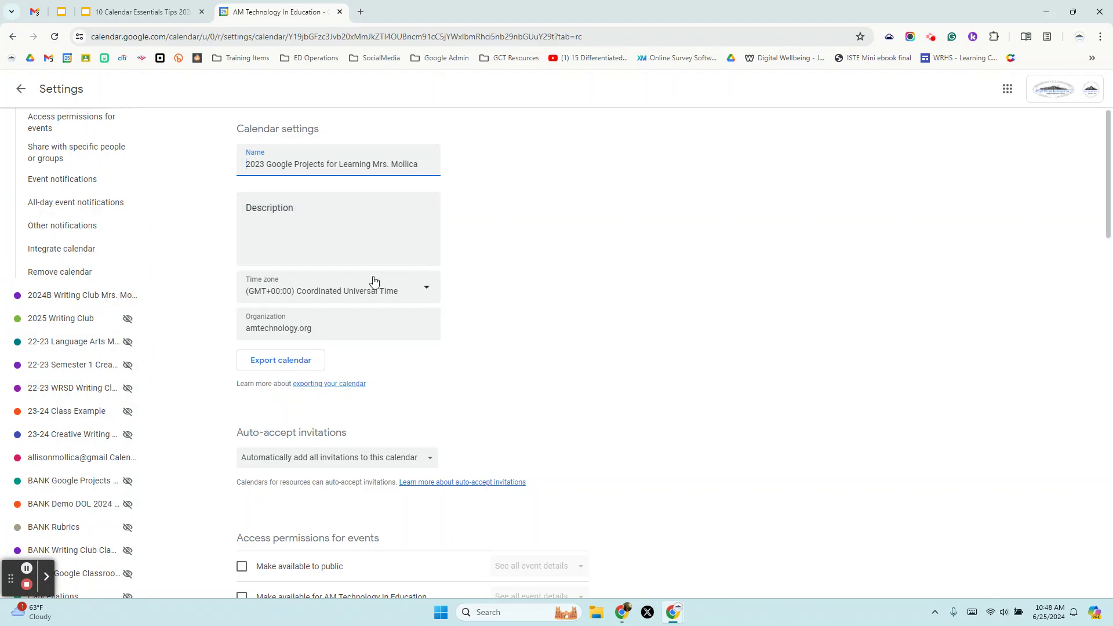
pyautogui.scroll(-3, 324, 347)
pyautogui.click(284, 396)
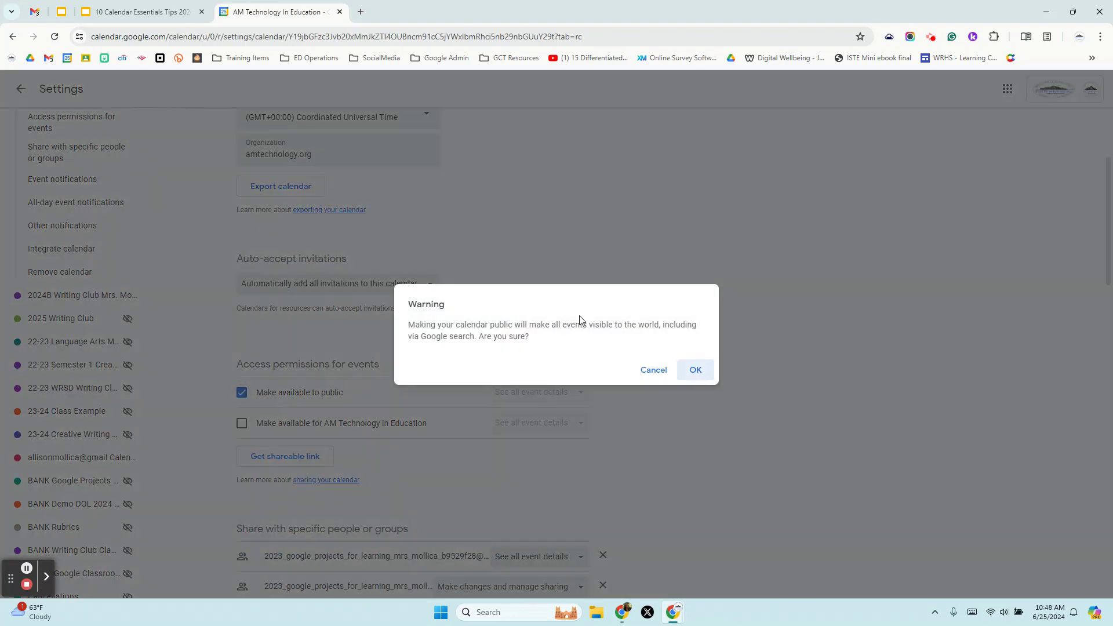
pyautogui.click(696, 367)
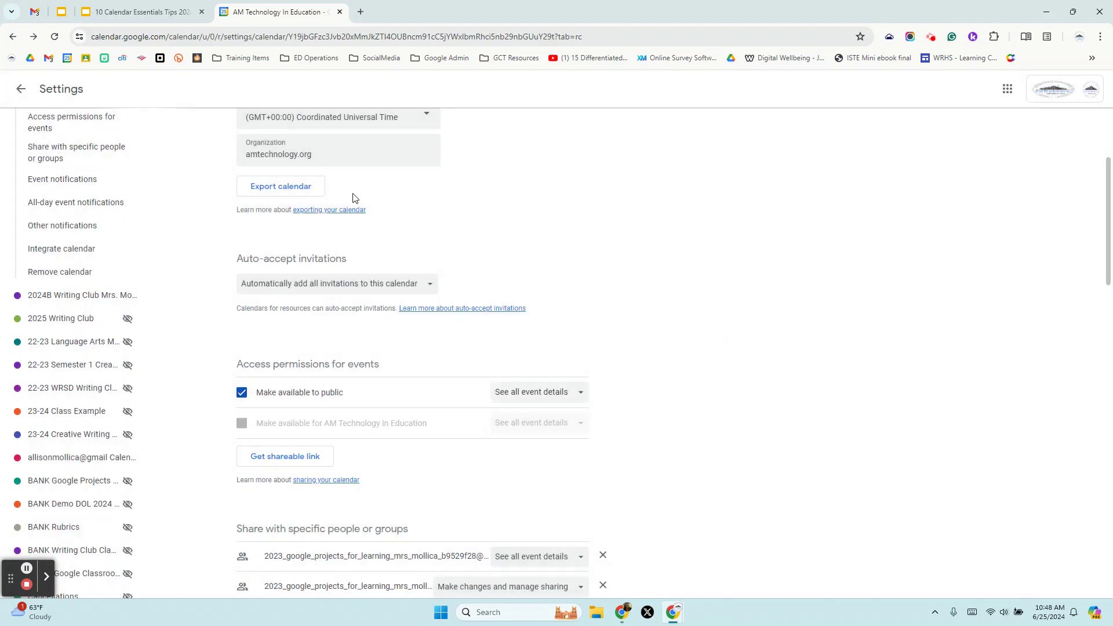
pyautogui.click(581, 393)
pyautogui.click(810, 388)
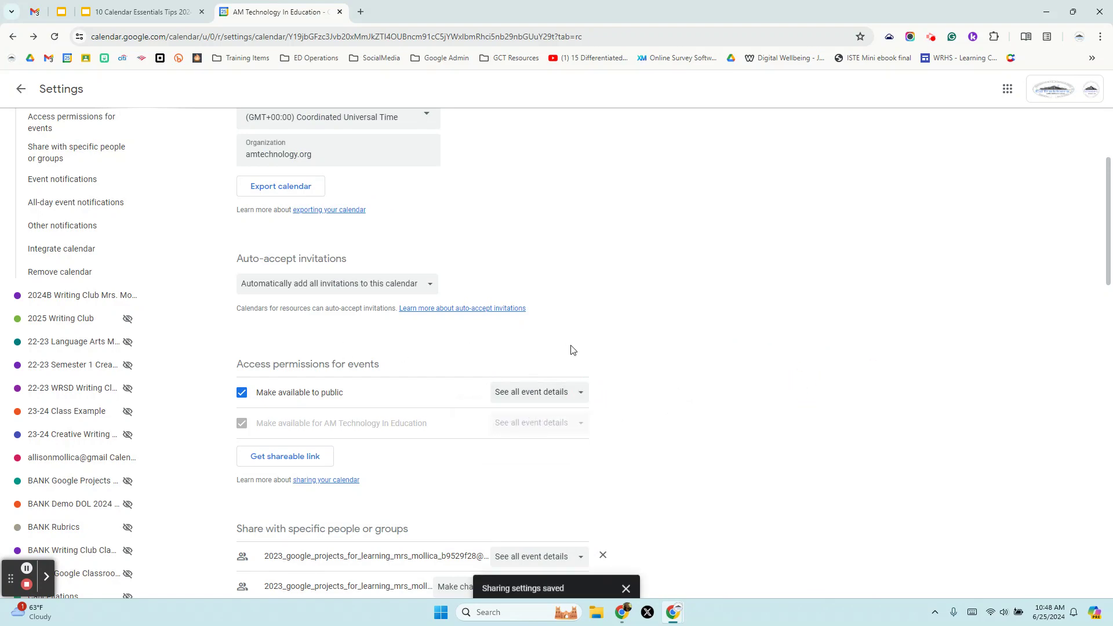
# - Get the calendar's shareable link, then go back to the July 2024 month view
pyautogui.click(273, 458)
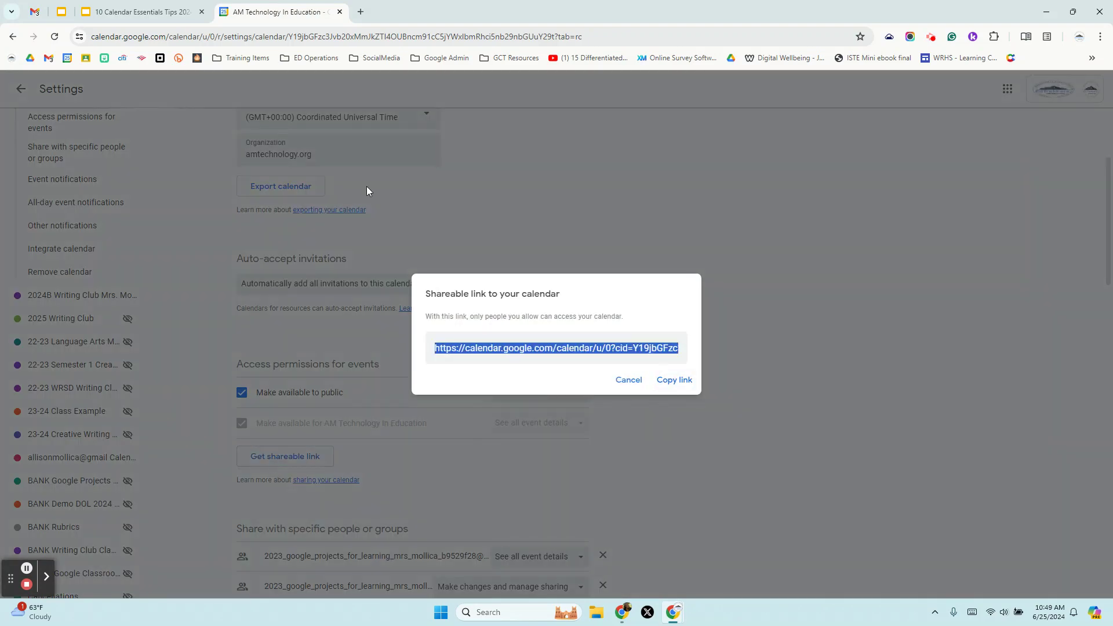
pyautogui.click(736, 262)
pyautogui.scroll(3, 198, 311)
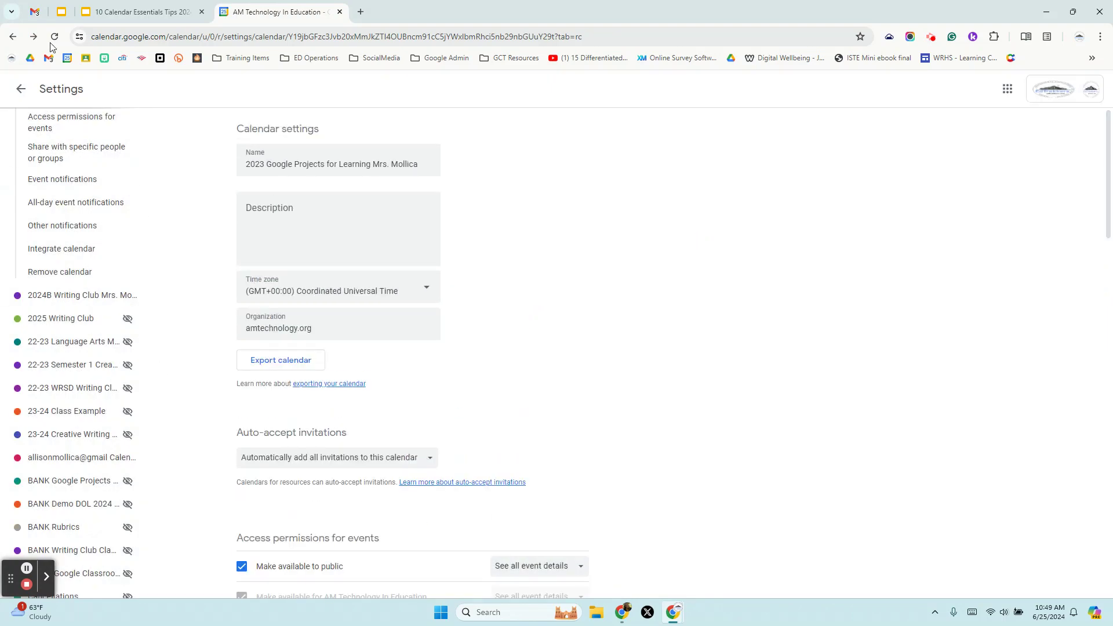
pyautogui.click(19, 91)
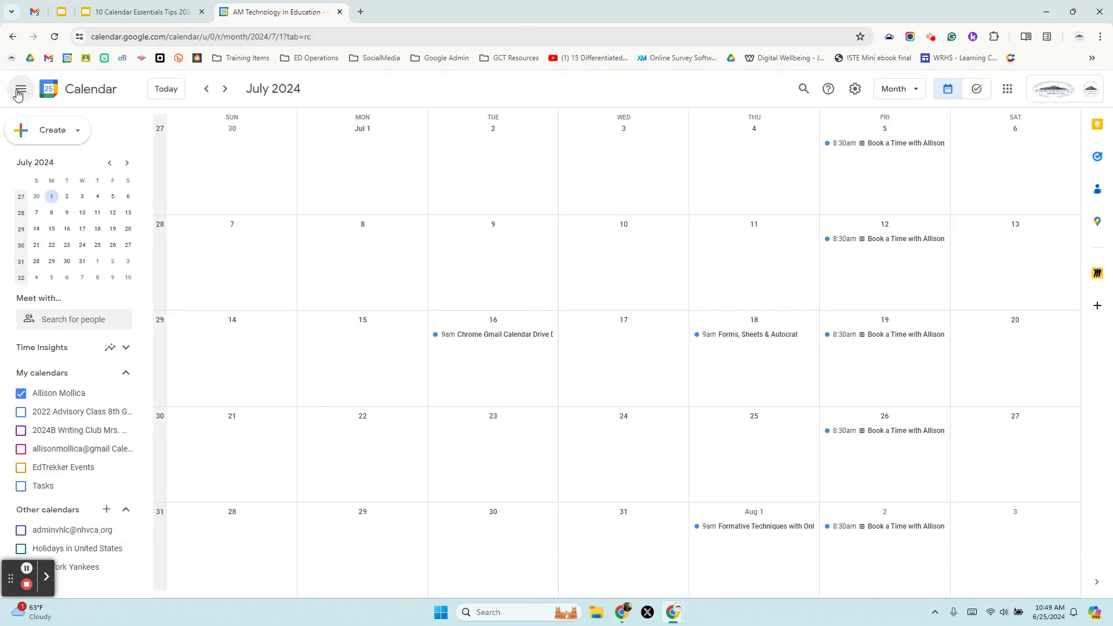
# - Return to the 10 Calendar Essentials Tips presentation on the '# 3 Update your Share Settings' slide
pyautogui.click(148, 6)
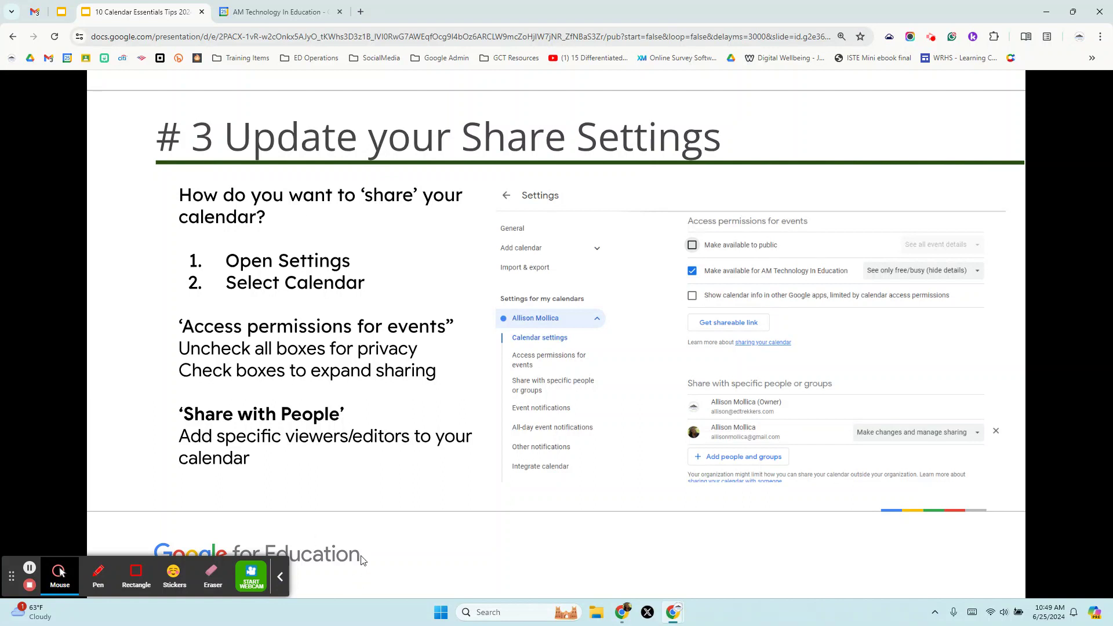
pyautogui.click(283, 585)
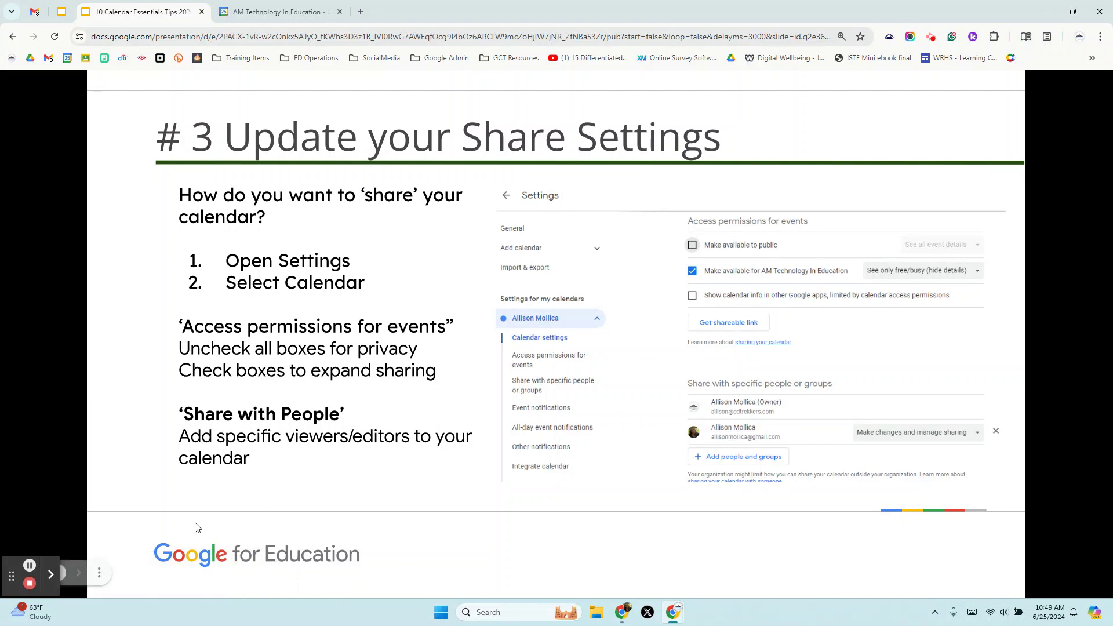